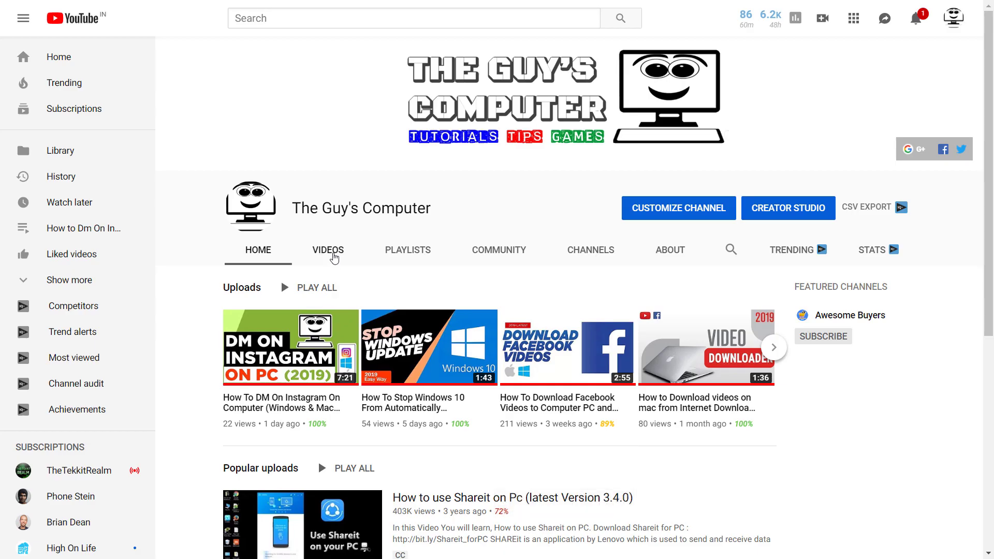
Open the channel's videos and read the viewer comments under the 2018 video about uploading videos to Instagram from a PC.
{"action": "left_click", "coordinate": [334, 256]}
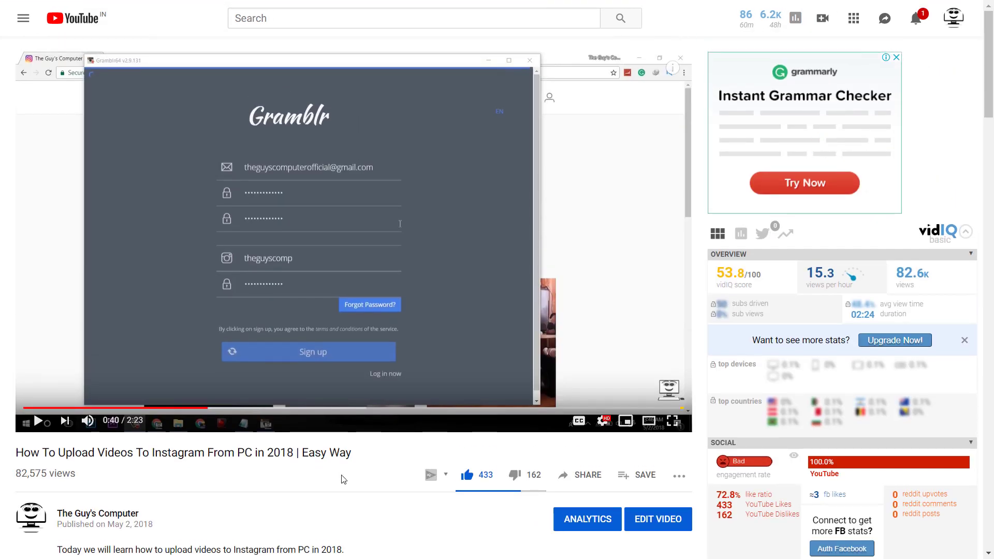
{"action": "scroll", "coordinate": [264, 432], "scroll_direction": "down", "scroll_amount": 10}
{"action": "left_click_drag", "start_coordinate": [57, 310], "coordinate": [212, 311]}
{"action": "scroll", "coordinate": [277, 345], "scroll_direction": "down", "scroll_amount": 1}
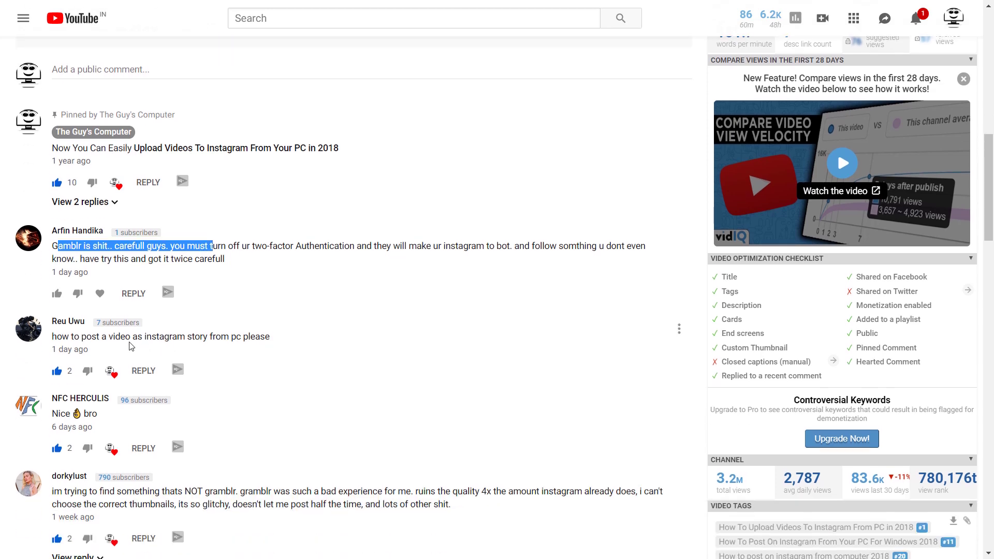
{"action": "left_click", "coordinate": [130, 347]}
{"action": "scroll", "coordinate": [97, 362], "scroll_direction": "down", "scroll_amount": 1}
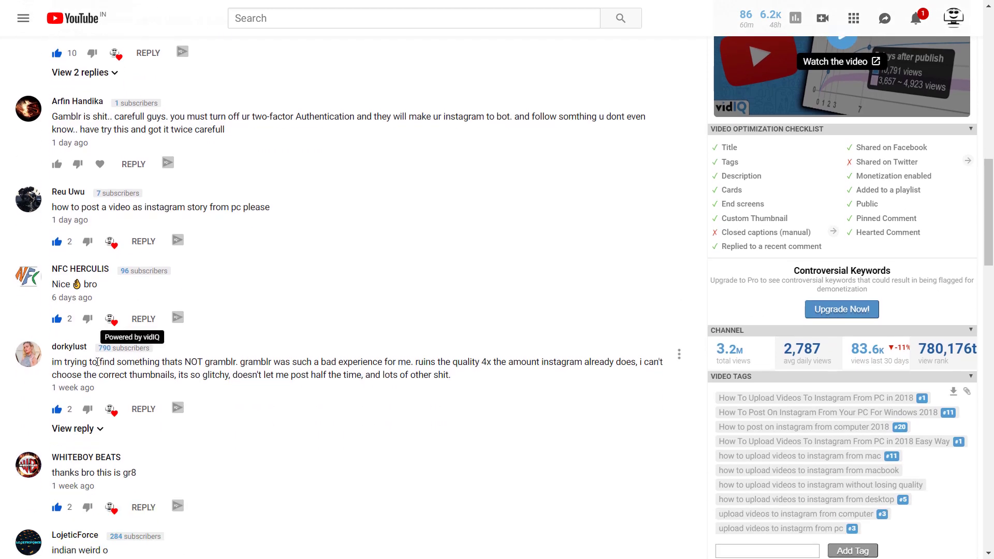
{"action": "left_click_drag", "start_coordinate": [91, 362], "coordinate": [310, 362]}
{"action": "left_click", "coordinate": [317, 366]}
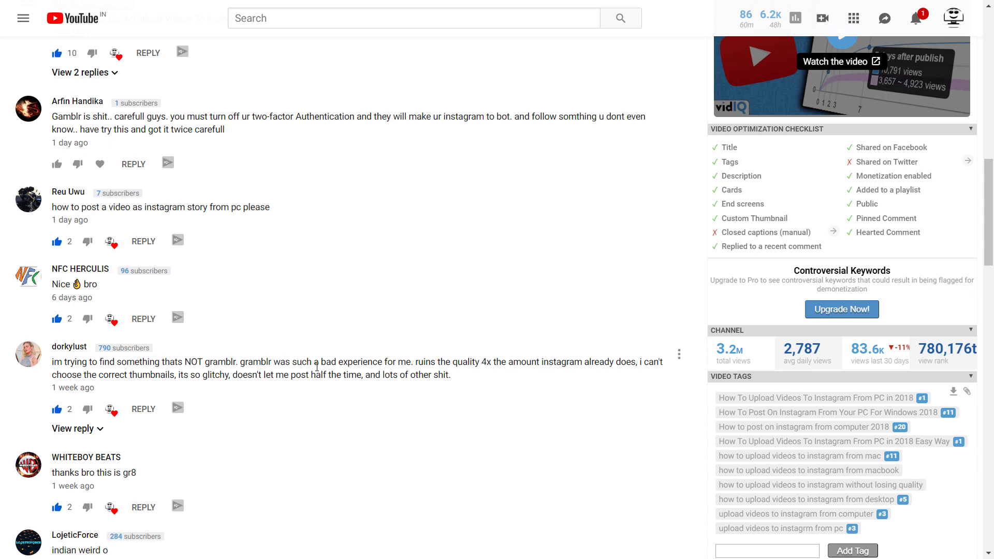
{"action": "scroll", "coordinate": [361, 374], "scroll_direction": "down", "scroll_amount": 2}
{"action": "scroll", "coordinate": [272, 269], "scroll_direction": "down", "scroll_amount": 1}
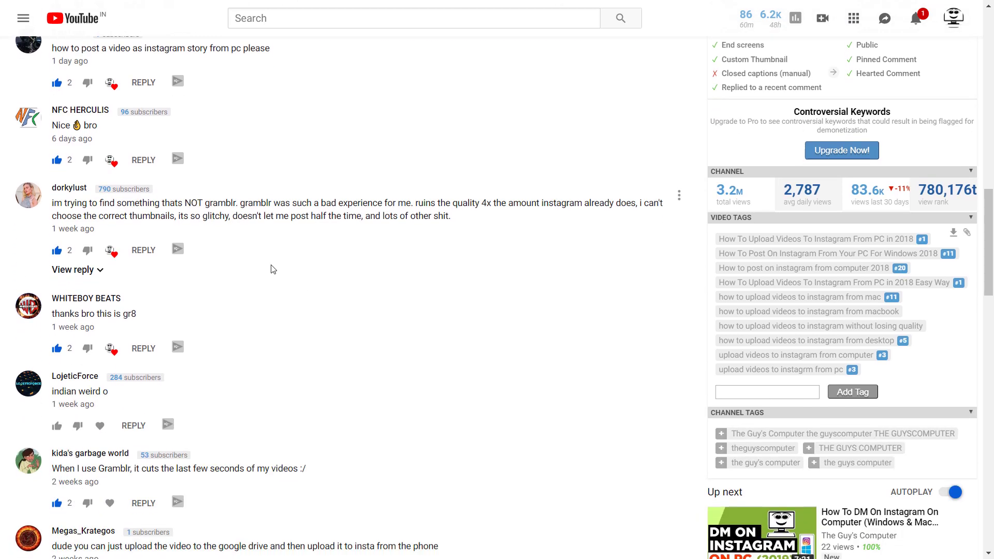
{"action": "scroll", "coordinate": [285, 349], "scroll_direction": "down", "scroll_amount": 2}
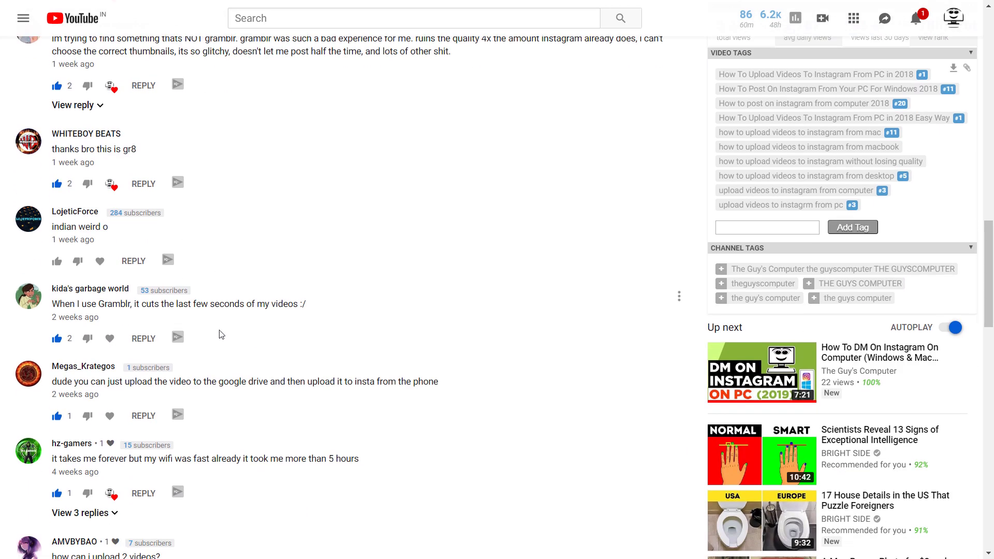
{"action": "scroll", "coordinate": [152, 331], "scroll_direction": "down", "scroll_amount": 1}
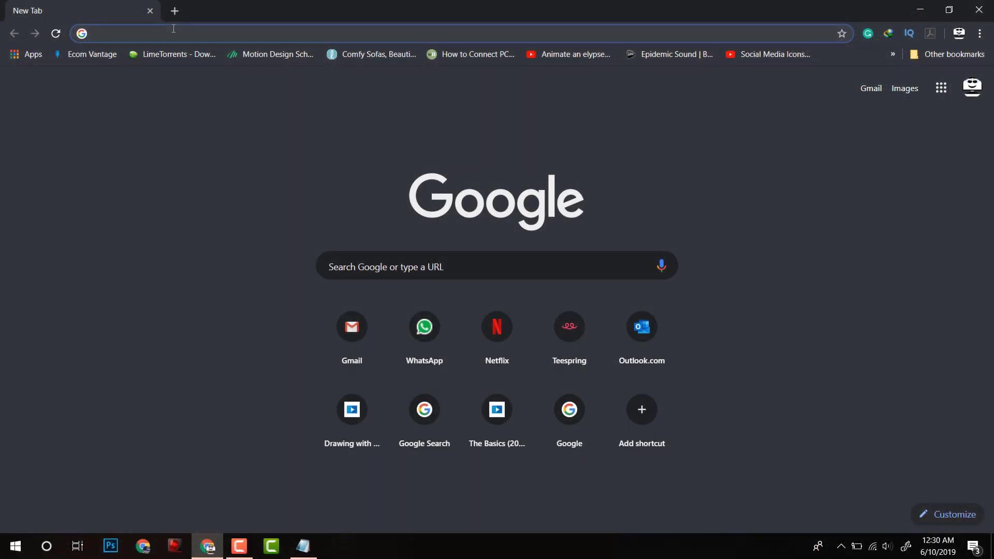
Search Google for bluestacks, open the BlueStacks website's download page, and minimize the browser.
{"action": "type", "text": "bluestacks"}
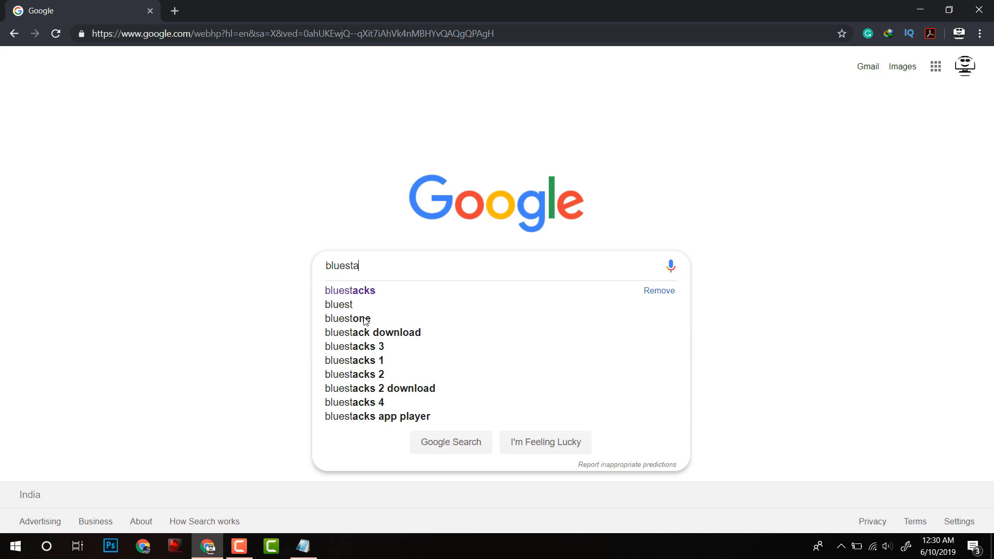
{"action": "key", "text": "Return"}
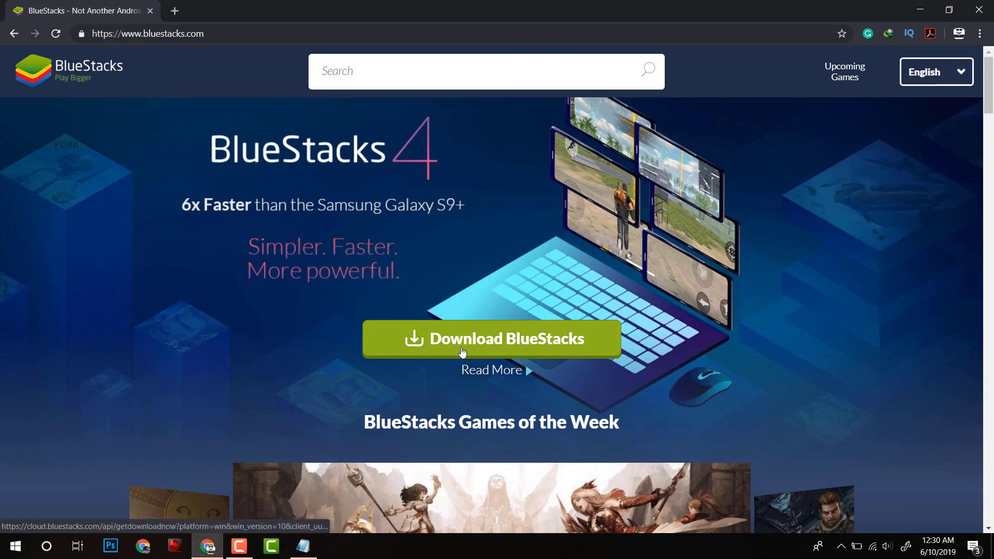
{"action": "left_click", "coordinate": [920, 9]}
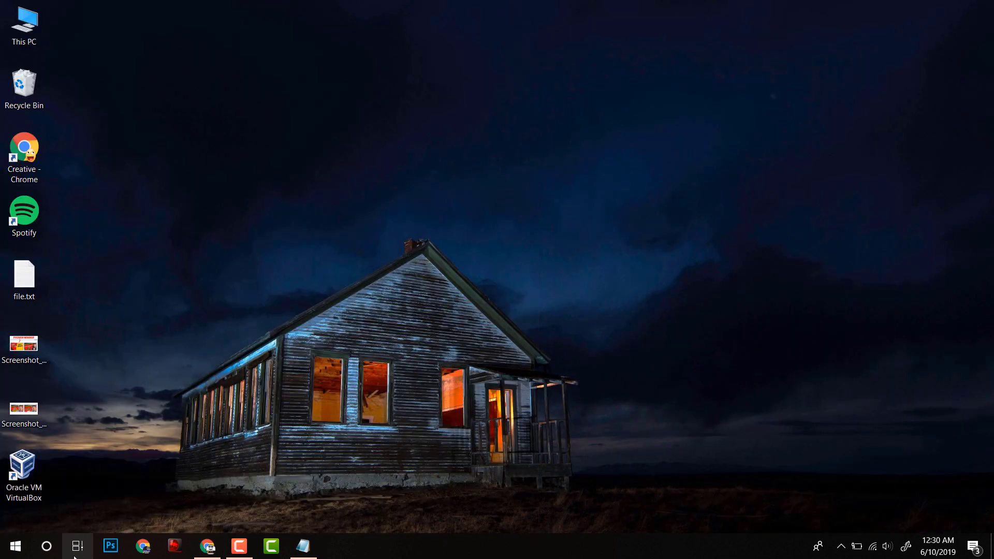
Search the computer for BlueStacks and launch the app.
{"action": "left_click", "coordinate": [46, 547]}
{"action": "type", "text": "blue"}
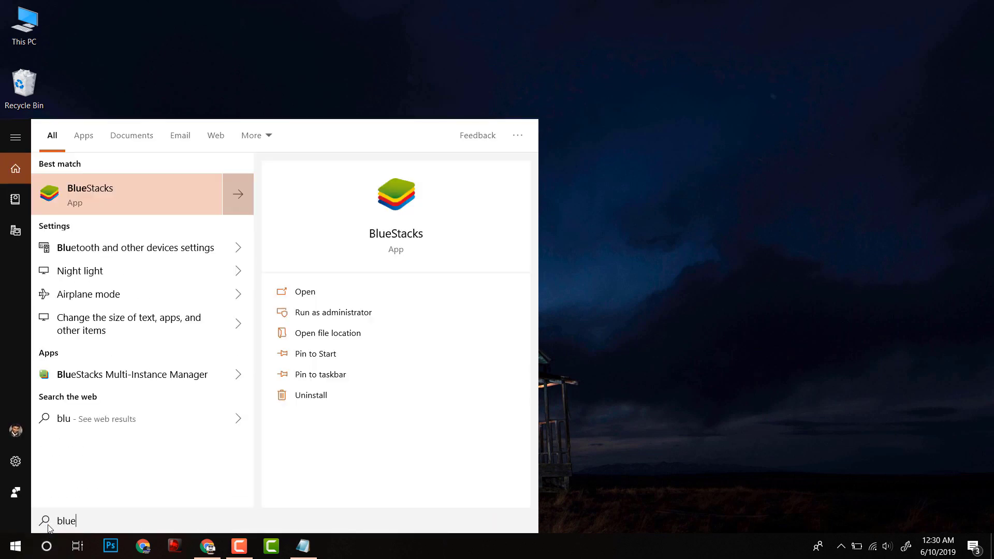
{"action": "left_click", "coordinate": [117, 202]}
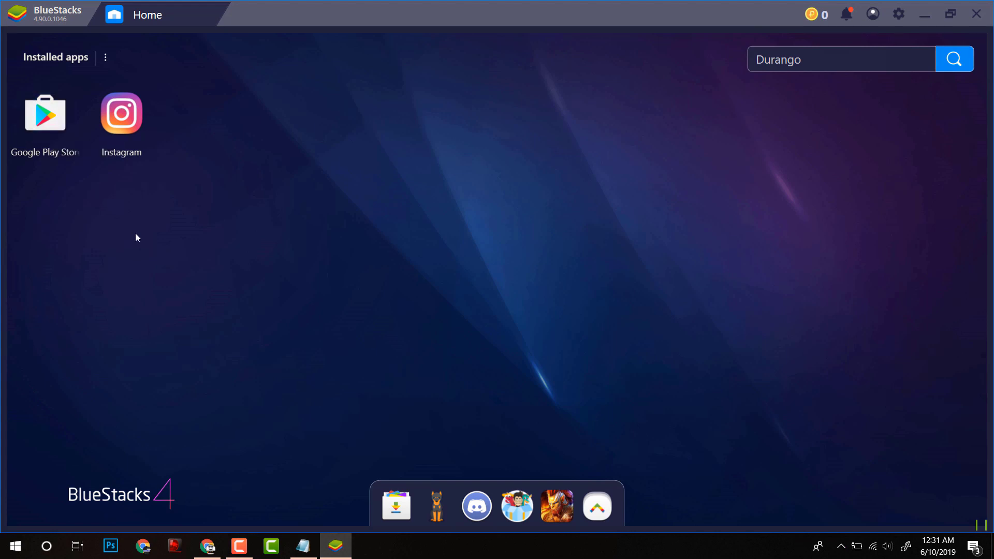
Open the Google Play Store and find the Instagram app's page.
{"action": "left_click", "coordinate": [62, 135]}
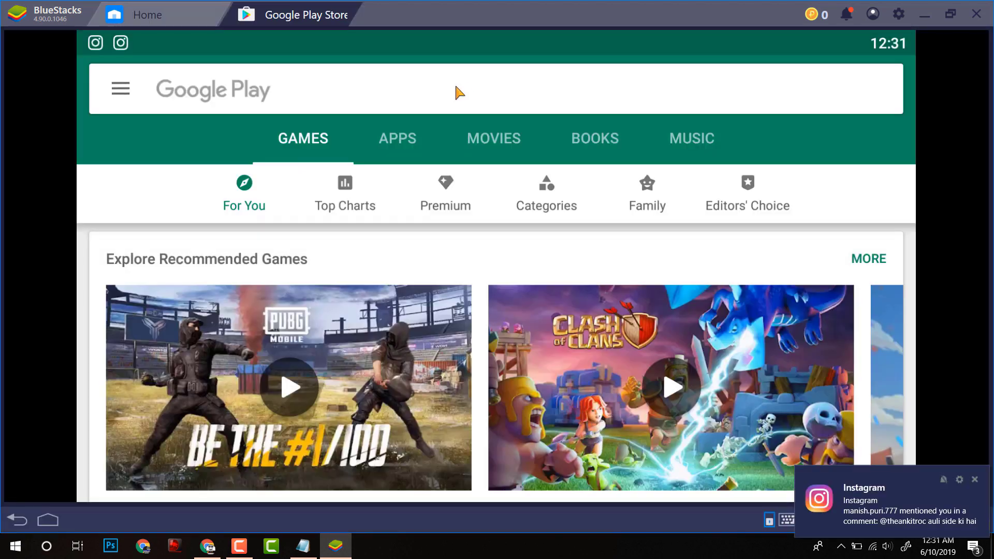
{"action": "left_click", "coordinate": [459, 93]}
{"action": "type", "text": "I"}
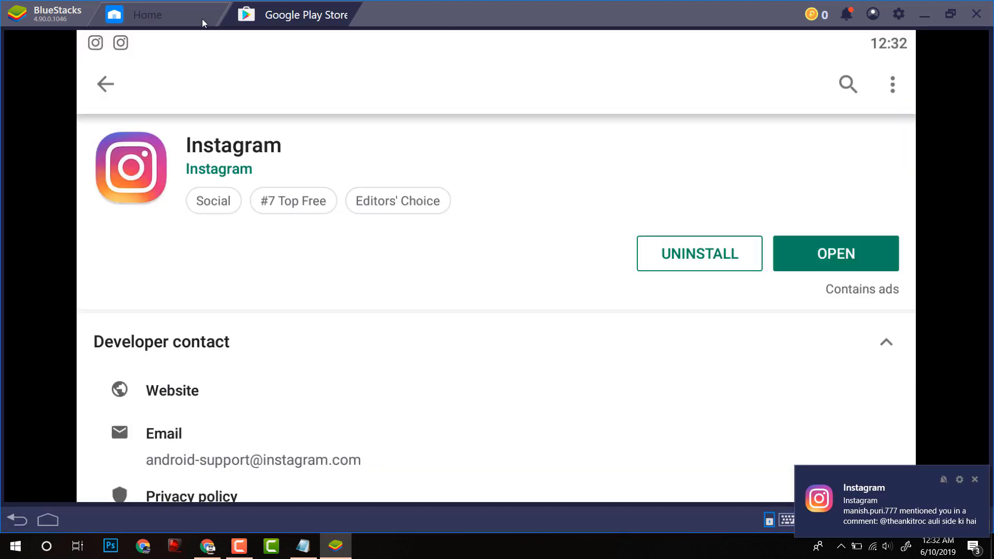
Launch Instagram from the BlueStacks home screen, try to start a new post, and dismiss the camera message.
{"action": "left_click", "coordinate": [202, 19]}
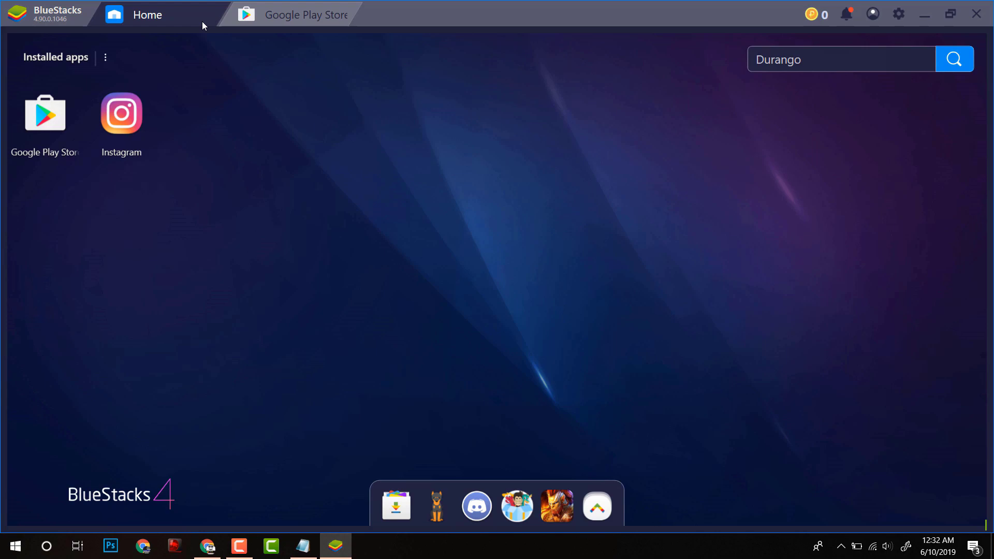
{"action": "left_click", "coordinate": [122, 113]}
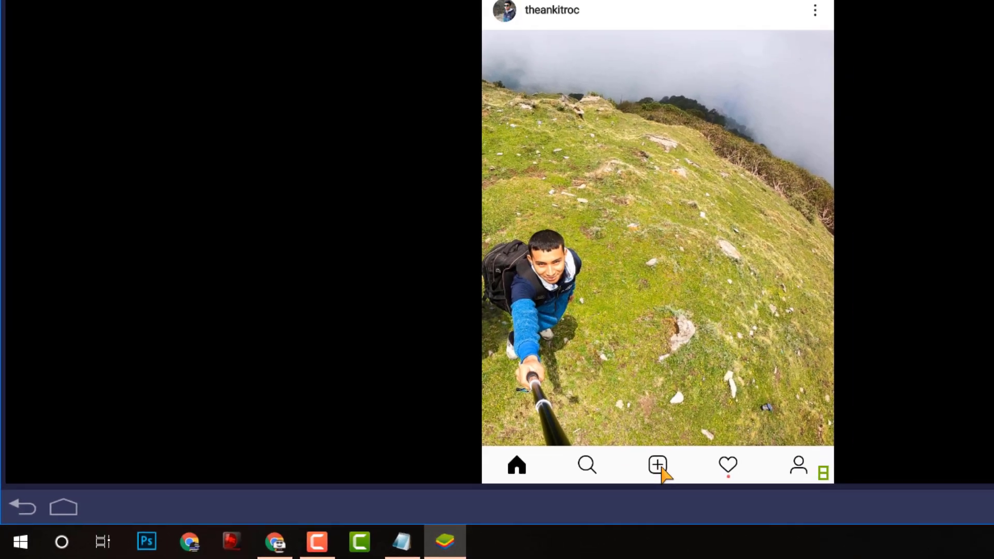
{"action": "left_click", "coordinate": [659, 465]}
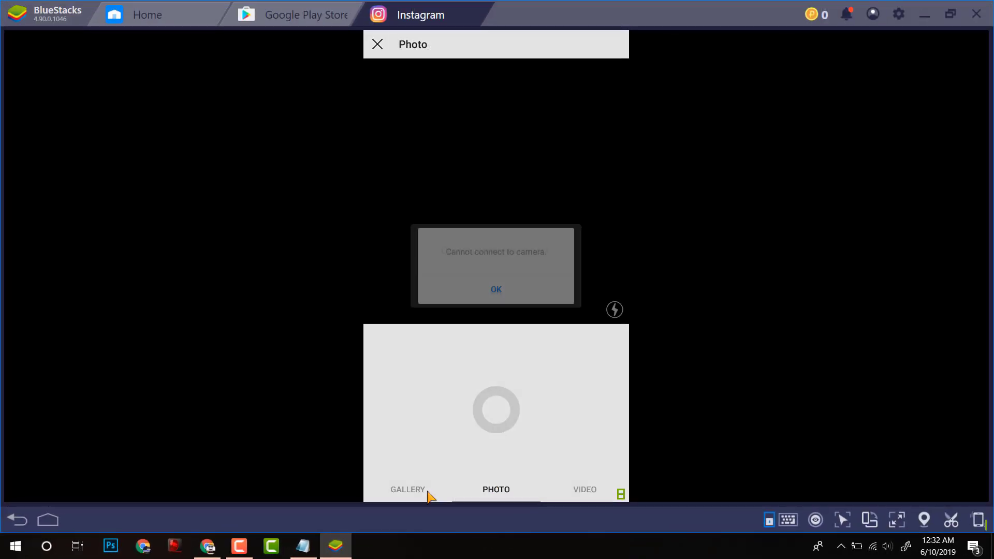
{"action": "left_click", "coordinate": [524, 300]}
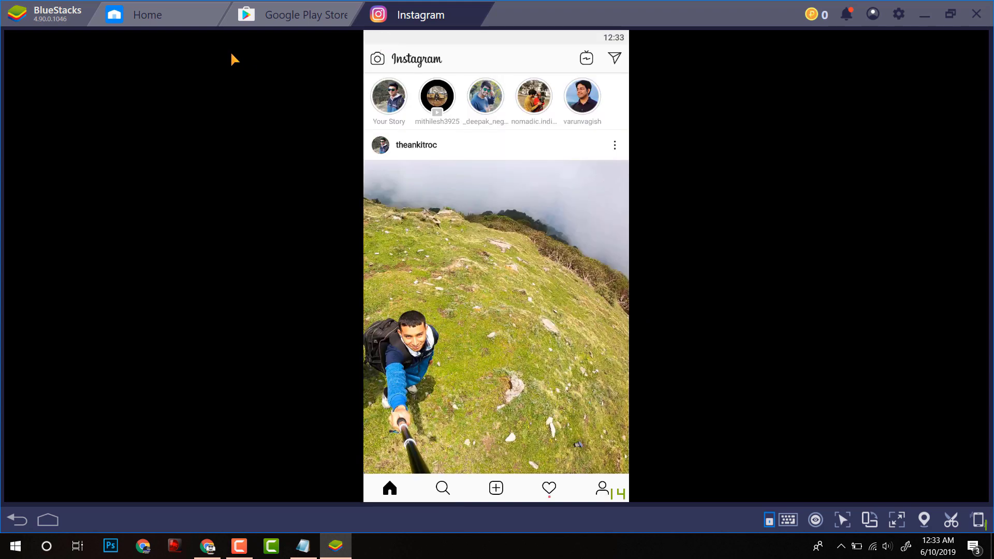
Open Android Settings from the additional apps on the BlueStacks home screen and start importing Windows files.
{"action": "left_click", "coordinate": [163, 20]}
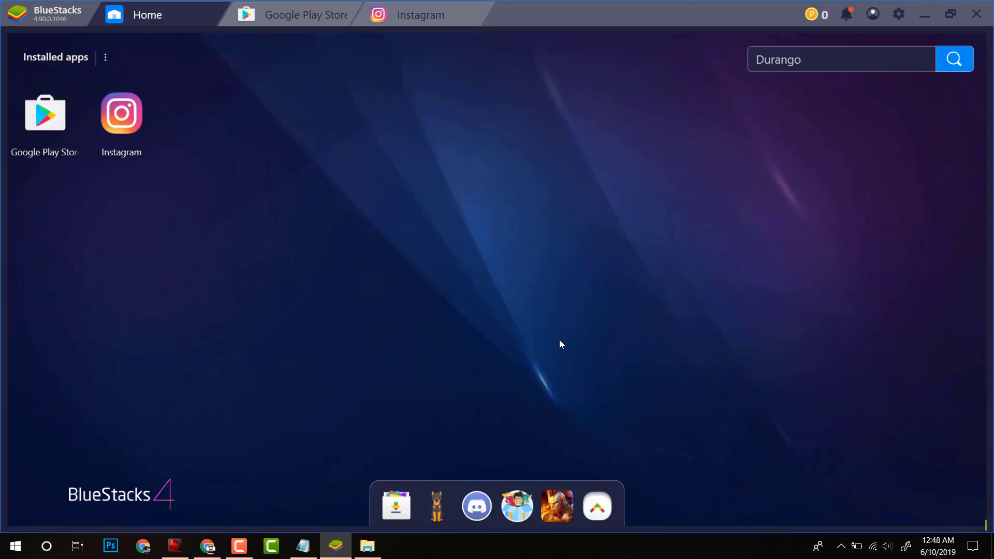
{"action": "left_click", "coordinate": [602, 513]}
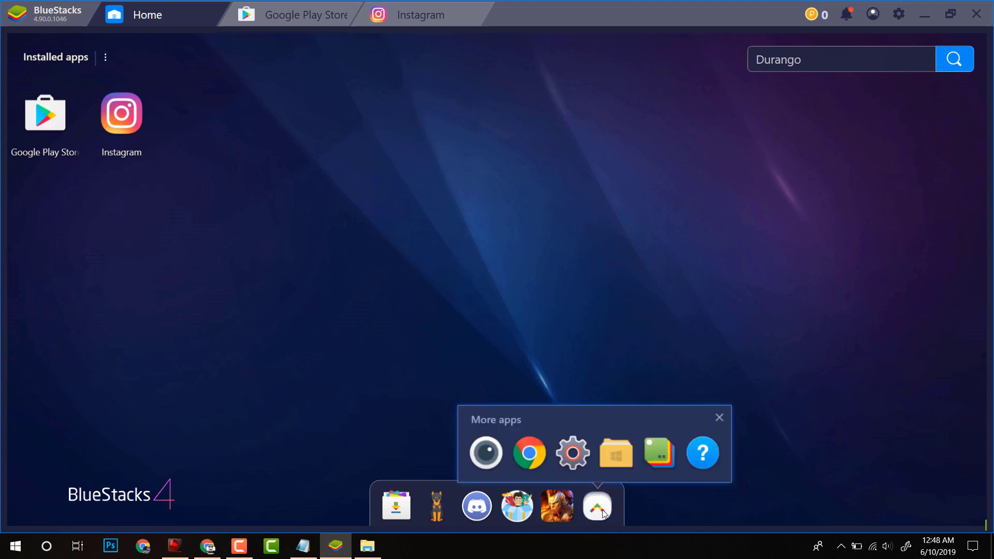
{"action": "left_click", "coordinate": [575, 455]}
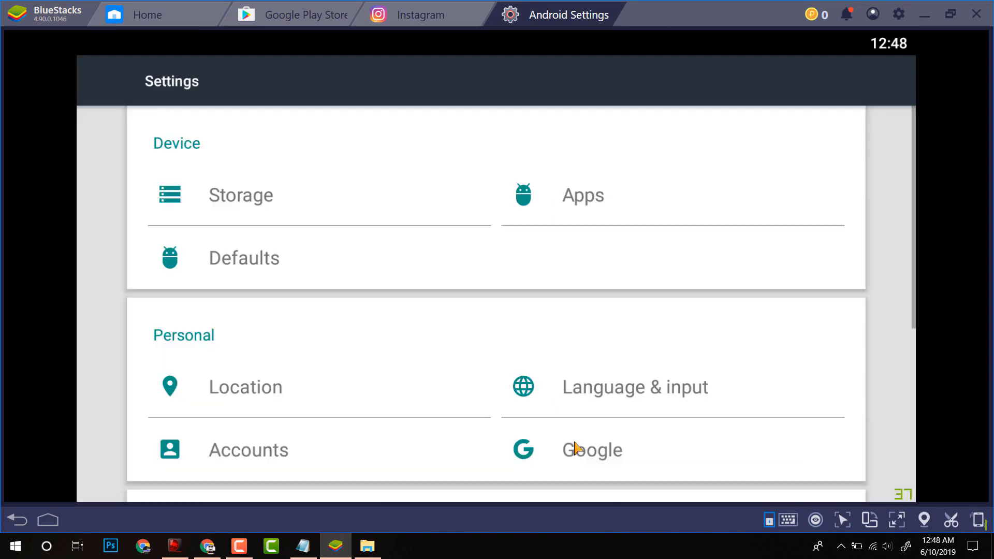
{"action": "scroll", "coordinate": [329, 197], "scroll_direction": "down", "scroll_amount": 4}
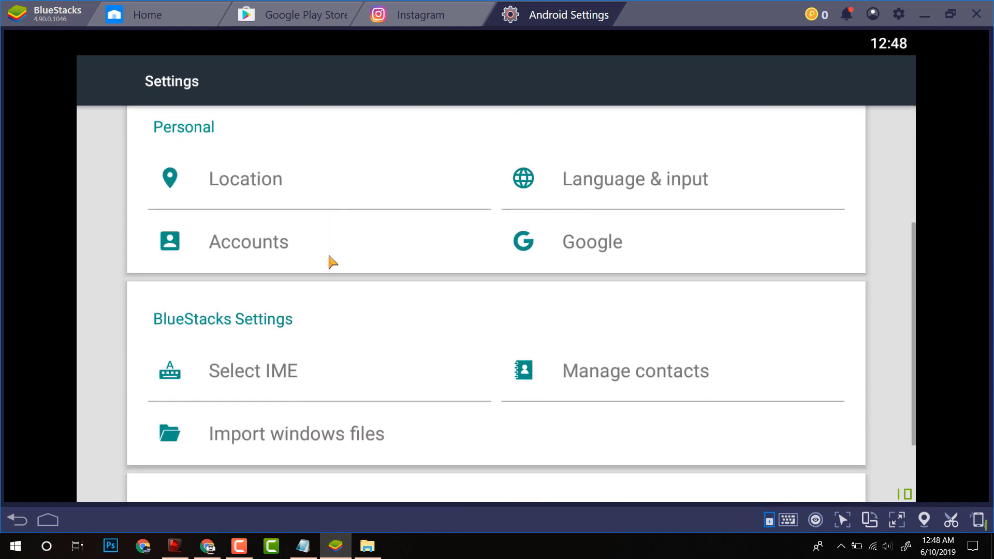
{"action": "scroll", "coordinate": [329, 261], "scroll_direction": "down", "scroll_amount": 2}
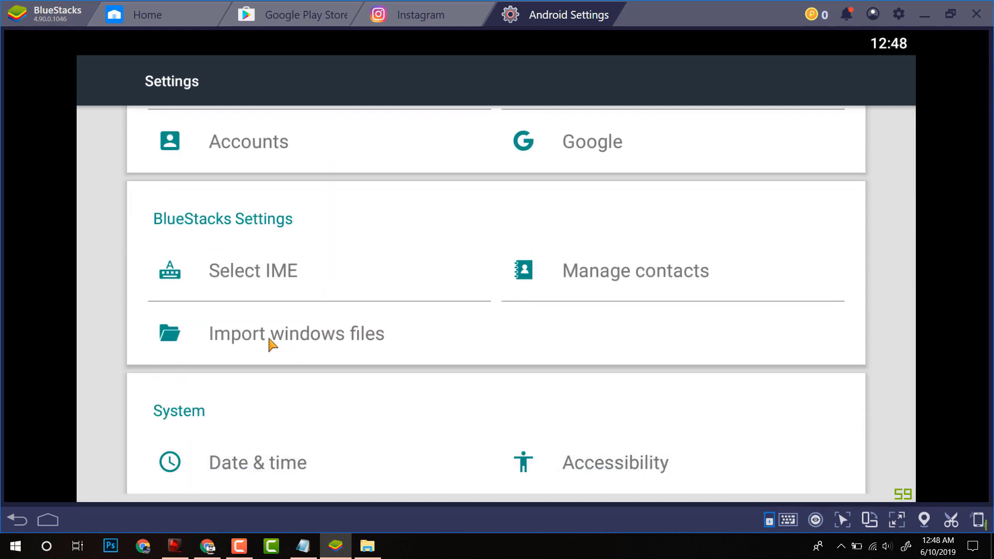
{"action": "left_click", "coordinate": [334, 342]}
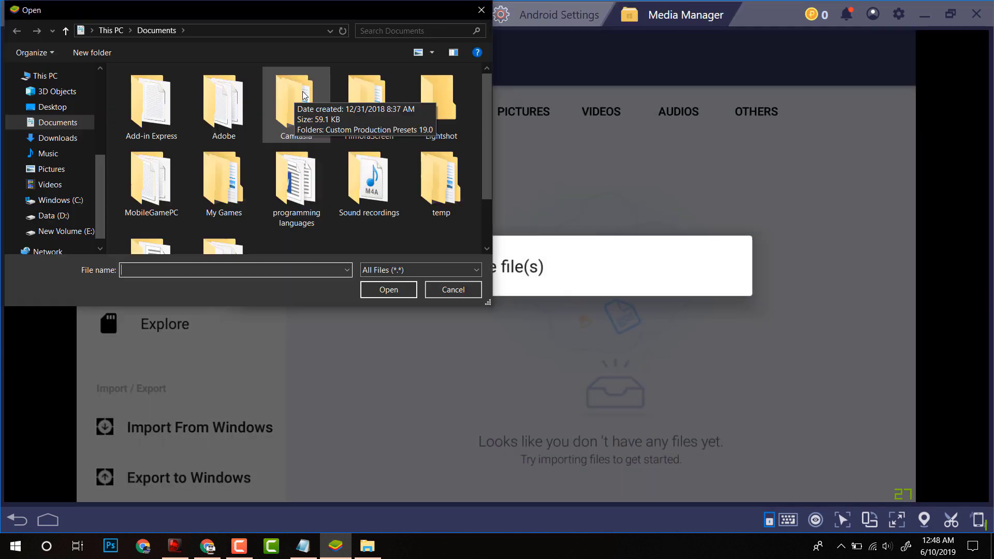
Import the video chopta.mp4 from the Desktop folder into BlueStacks.
{"action": "left_click", "coordinate": [47, 107]}
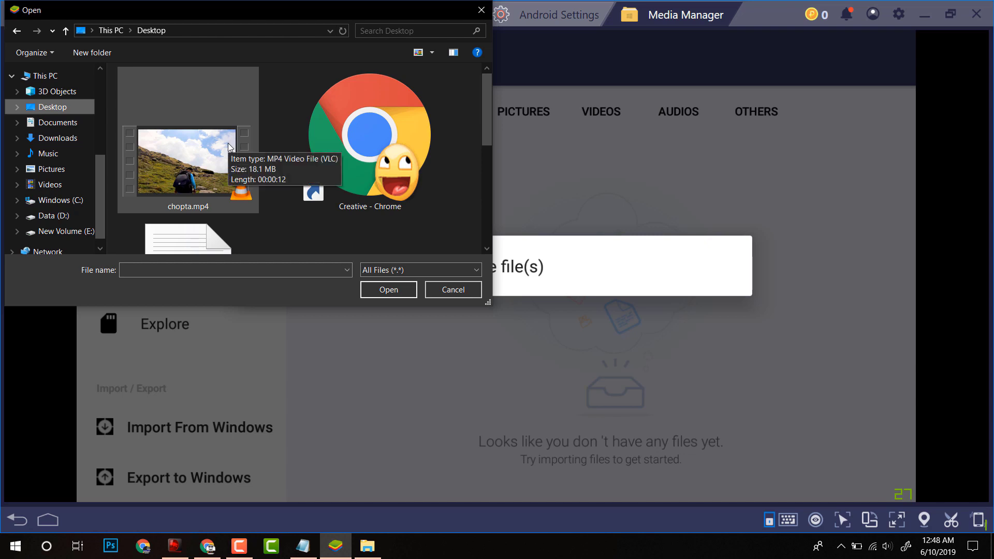
{"action": "left_click", "coordinate": [197, 167]}
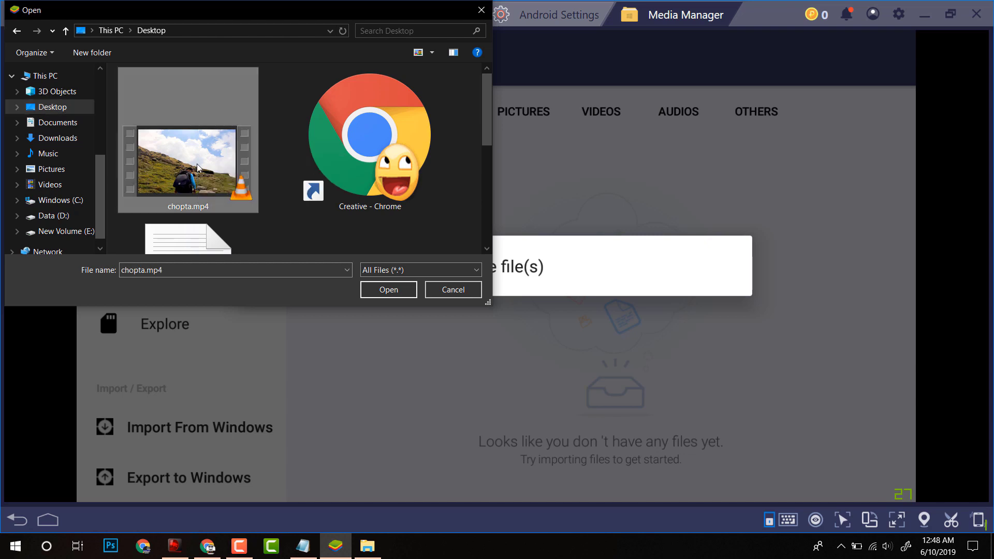
{"action": "left_click", "coordinate": [382, 291]}
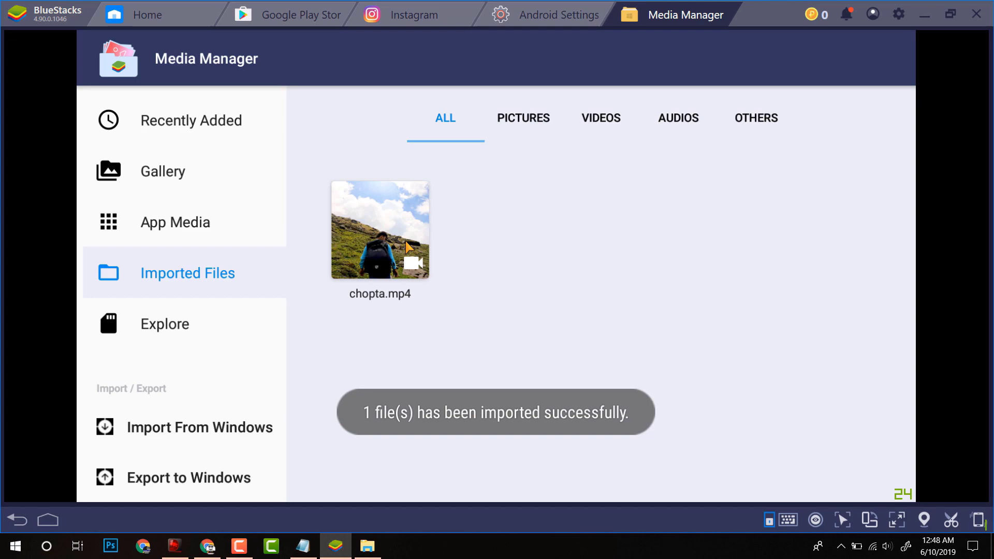
Return to Instagram, start a new post with the imported chopta video from the gallery, and proceed to the filters.
{"action": "left_click", "coordinate": [417, 16]}
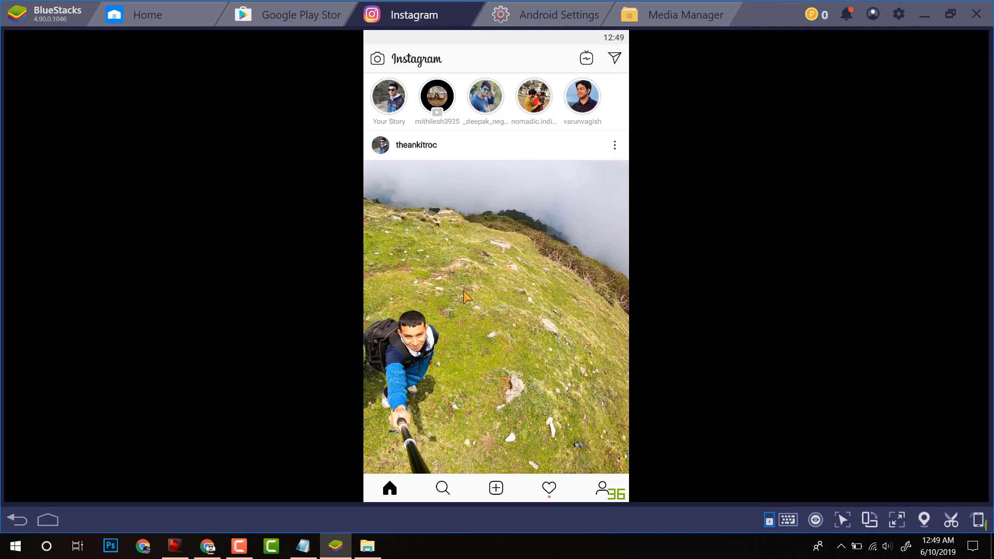
{"action": "left_click", "coordinate": [499, 488]}
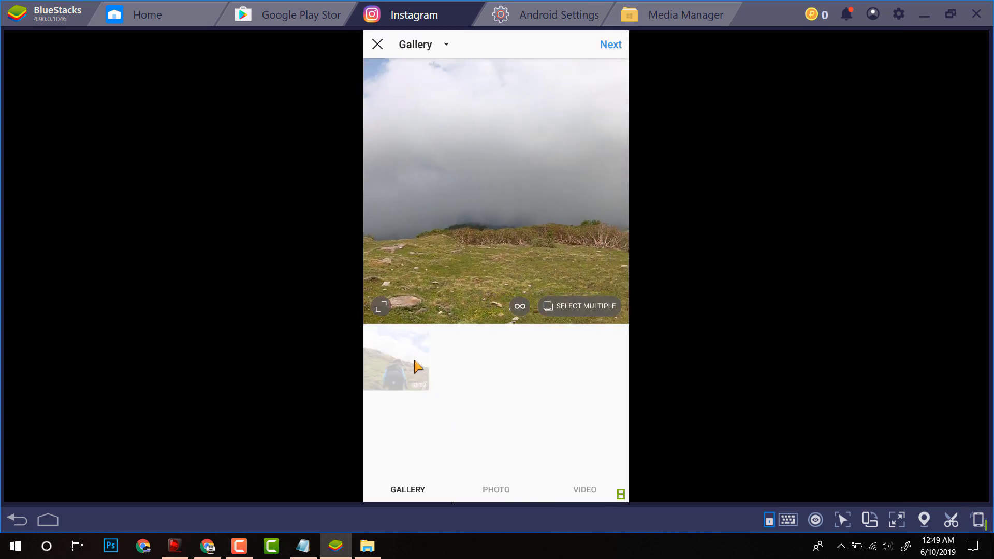
{"action": "left_click", "coordinate": [614, 45]}
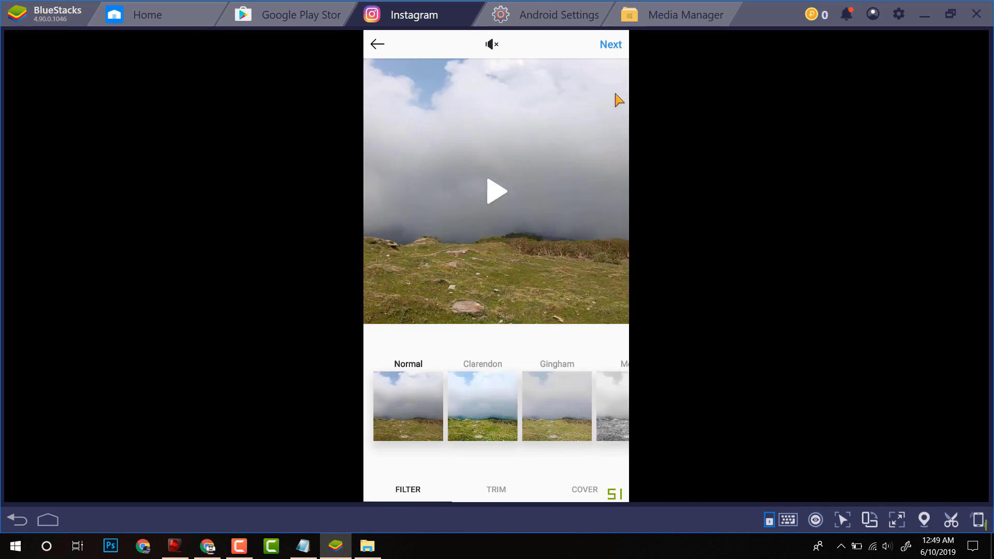
Try the Clarendon and Gingham filters on the video and return to the Normal filter.
{"action": "left_click", "coordinate": [508, 399]}
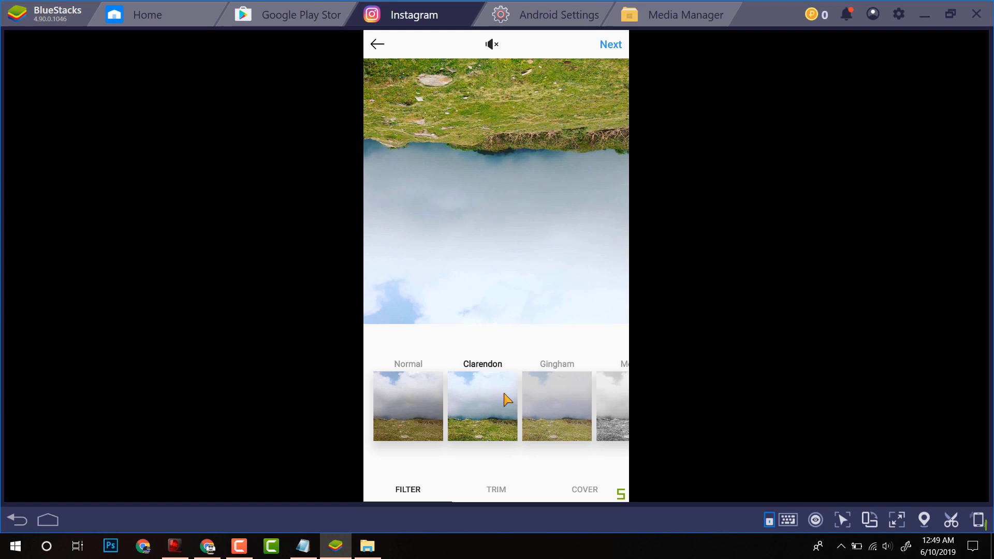
{"action": "left_click", "coordinate": [439, 403]}
{"action": "left_click", "coordinate": [469, 408]}
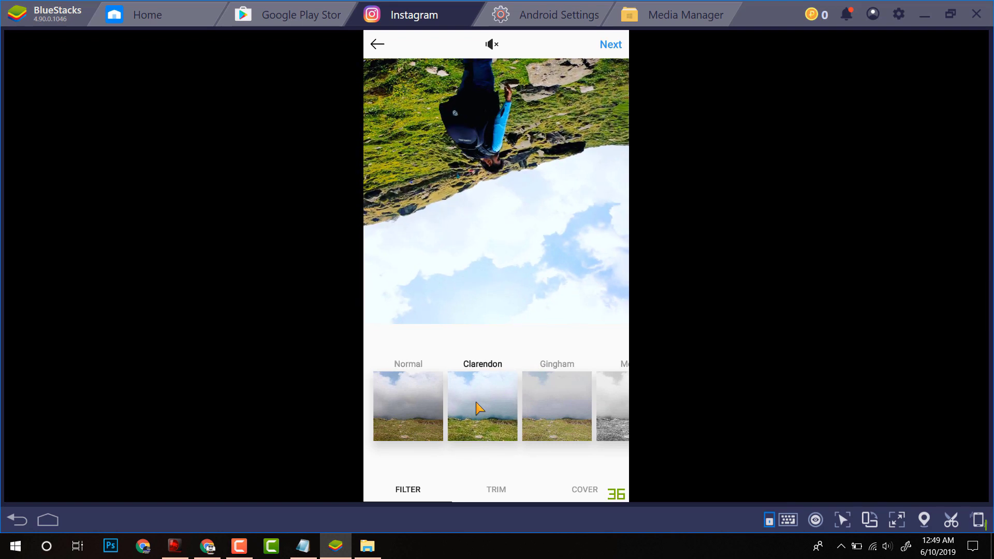
{"action": "left_click", "coordinate": [528, 411]}
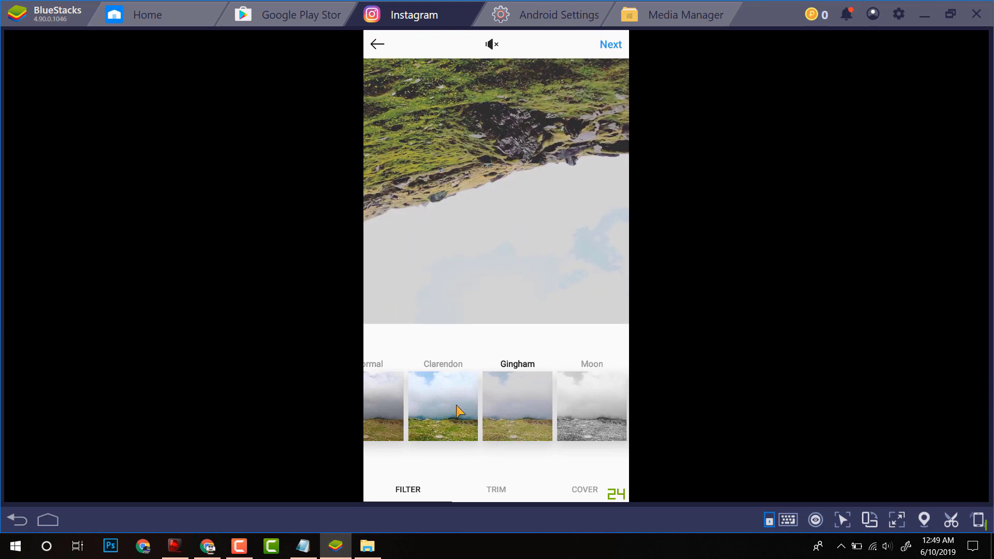
{"action": "left_click", "coordinate": [481, 406]}
{"action": "left_click", "coordinate": [409, 406]}
Proceed to the new post details and write the caption "A short video from Tungnath Uttarakhand!".
{"action": "left_click", "coordinate": [609, 50]}
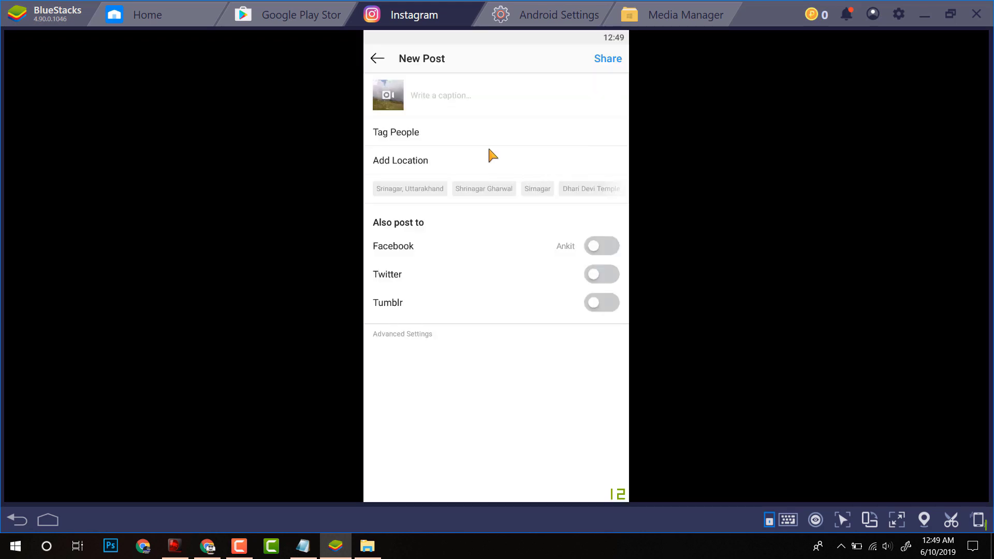
{"action": "left_click", "coordinate": [472, 106]}
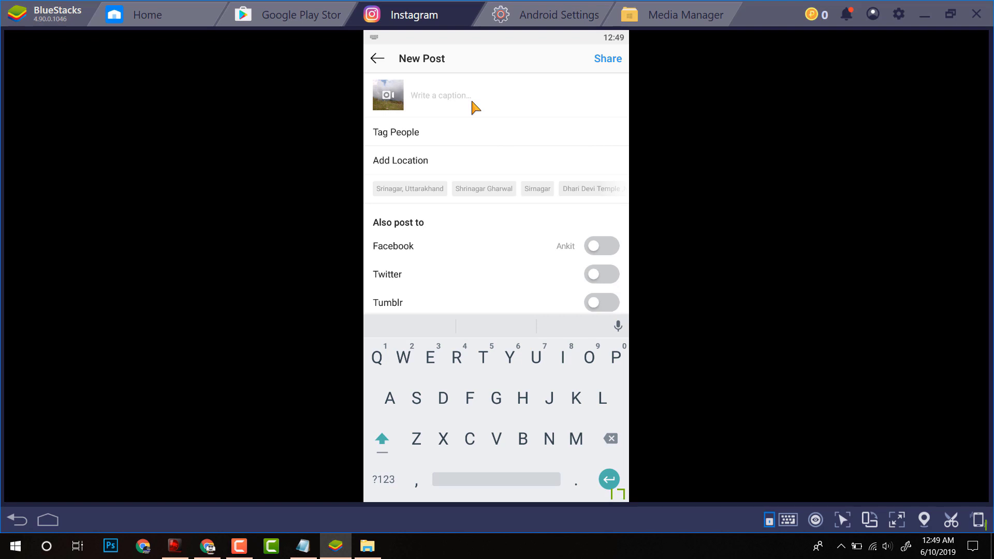
{"action": "type", "text": "A short video from Tungnath Uttarakhand"}
Back out of the new video post, saving it as a draft, and close the gallery.
{"action": "left_click", "coordinate": [378, 57]}
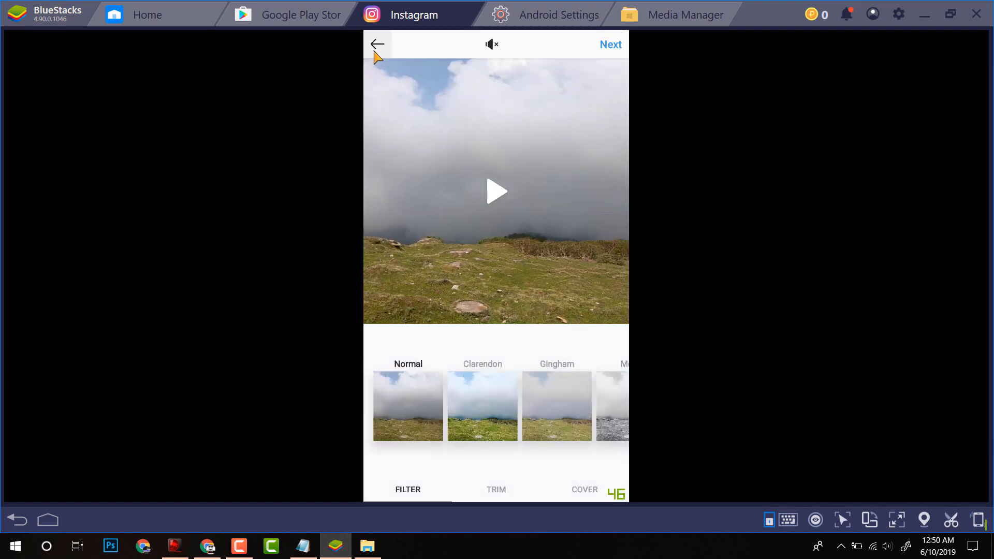
{"action": "left_click", "coordinate": [377, 47]}
{"action": "left_click", "coordinate": [518, 289]}
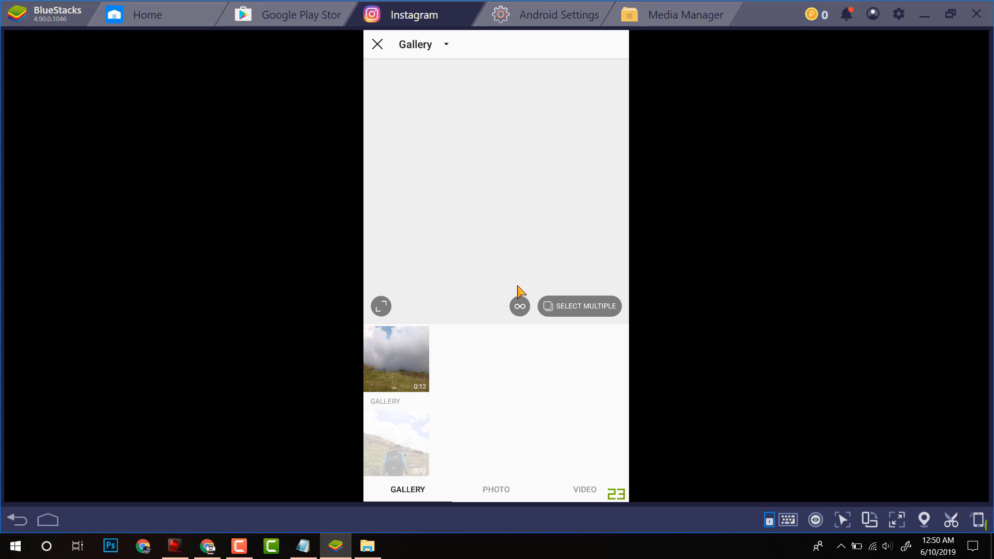
{"action": "left_click", "coordinate": [377, 45]}
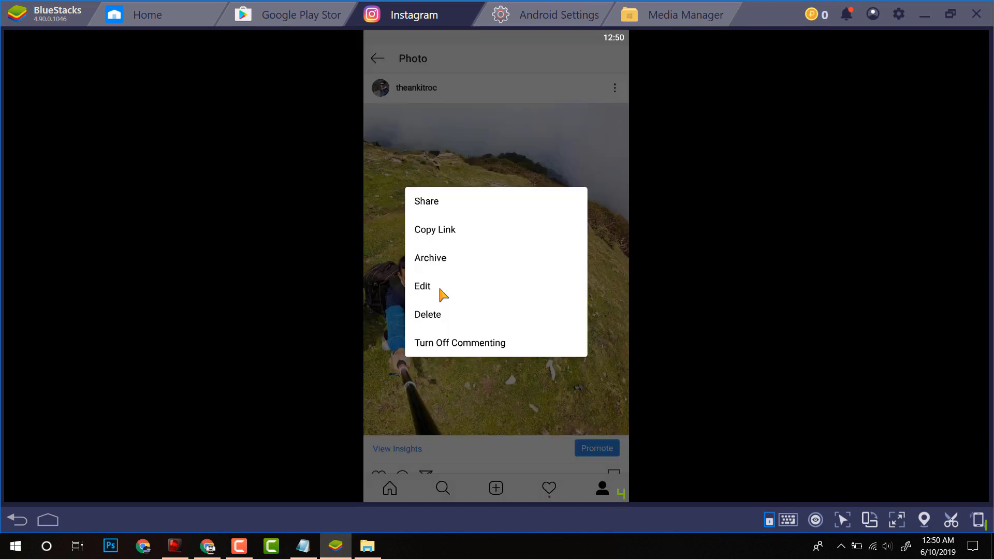
Open the published hillside selfie post for editing, copy its caption hashtags from #tungnath to #gopropicsoftheday, and close the editor.
{"action": "left_click", "coordinate": [441, 291]}
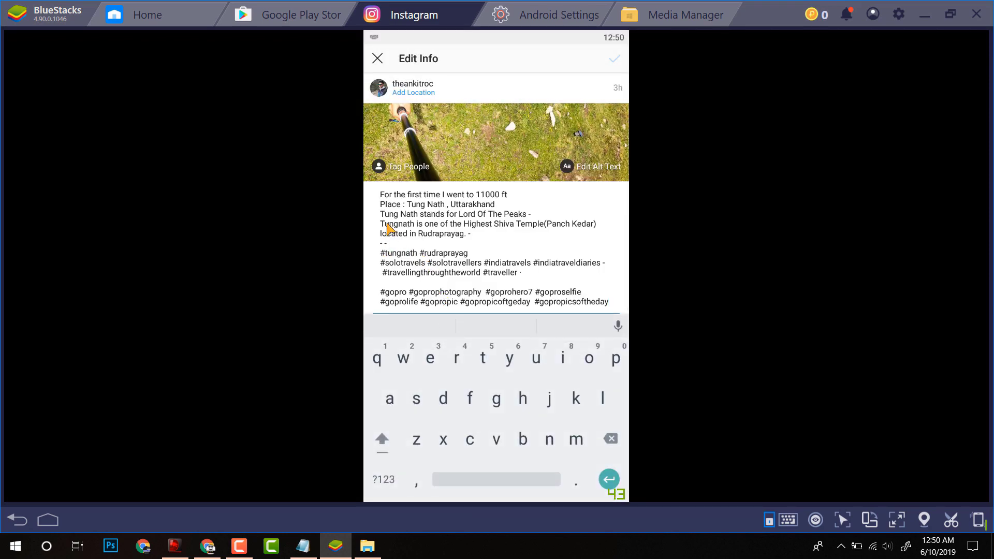
{"action": "key", "text": "shift+Left"}
{"action": "key", "text": "shift+Left"}
{"action": "key", "text": "shift+Left"}
{"action": "key", "text": "shift+Left"}
{"action": "key", "text": "shift+Left"}
{"action": "key", "text": "shift+Left"}
{"action": "key", "text": "shift+Left"}
{"action": "key", "text": "shift+Left"}
{"action": "key", "text": "shift+Left"}
{"action": "key", "text": "shift+Left"}
{"action": "key", "text": "shift+Left"}
{"action": "key", "text": "shift+Left"}
{"action": "key", "text": "shift+Left"}
{"action": "key", "text": "shift+Left"}
{"action": "key", "text": "shift+Left"}
{"action": "key", "text": "shift+Left"}
{"action": "key", "text": "shift+Left"}
{"action": "key", "text": "shift+Left"}
{"action": "key", "text": "shift+Left"}
{"action": "key", "text": "shift+Left"}
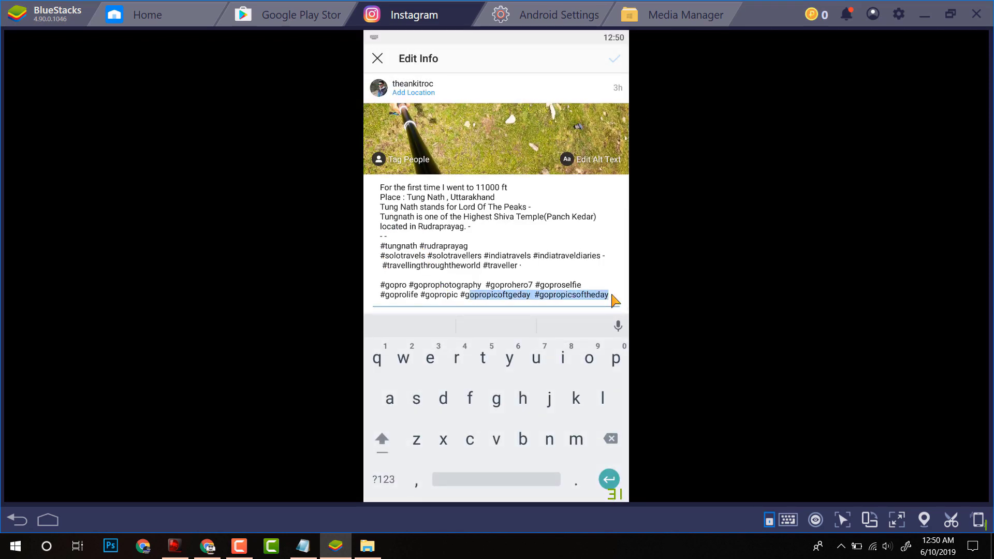
{"action": "key", "text": "shift+Left"}
{"action": "key", "text": "shift+Left"}
{"action": "key", "text": "shift+Left"}
{"action": "key", "text": "shift+Left"}
{"action": "key", "text": "shift+Left"}
{"action": "key", "text": "shift+Left"}
{"action": "key", "text": "shift+Left"}
{"action": "key", "text": "shift+Left"}
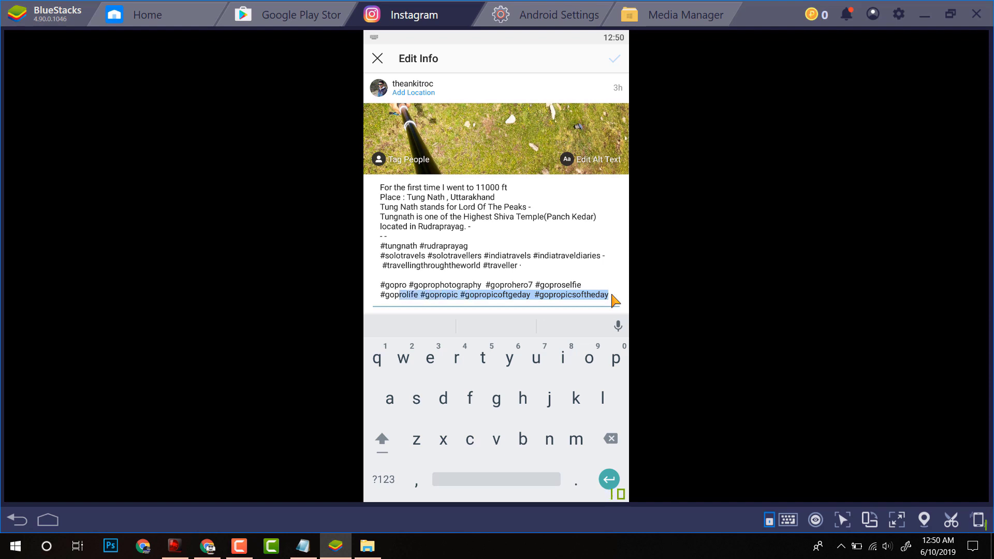
{"action": "key", "text": "shift+Left"}
{"action": "key", "text": "shift+Left"}
{"action": "key", "text": "shift+Left"}
{"action": "key", "text": "shift+Left"}
{"action": "key", "text": "shift+Left"}
{"action": "key", "text": "shift+Left"}
{"action": "key", "text": "shift+Up"}
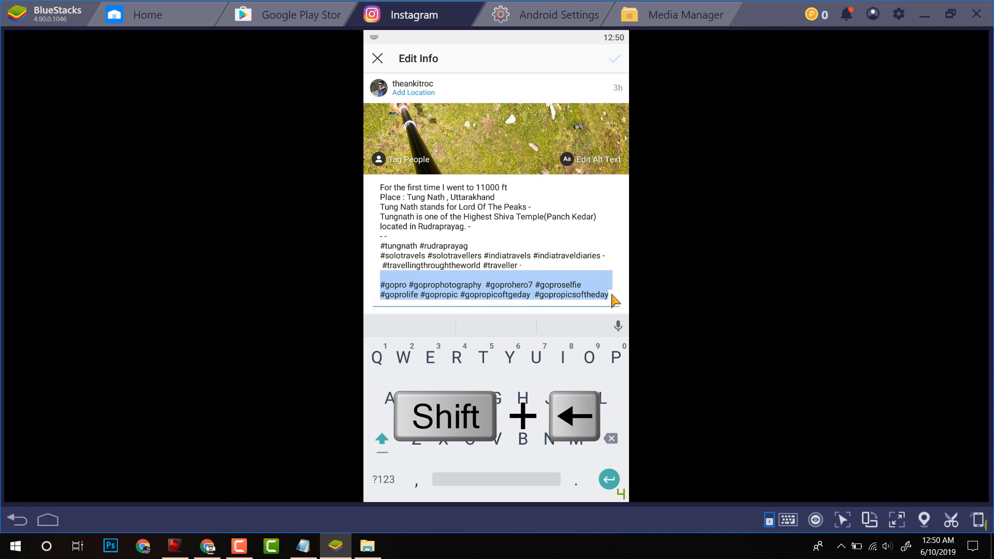
{"action": "key", "text": "shift+Up"}
{"action": "key", "text": "shift+Up"}
{"action": "key", "text": "shift+Up"}
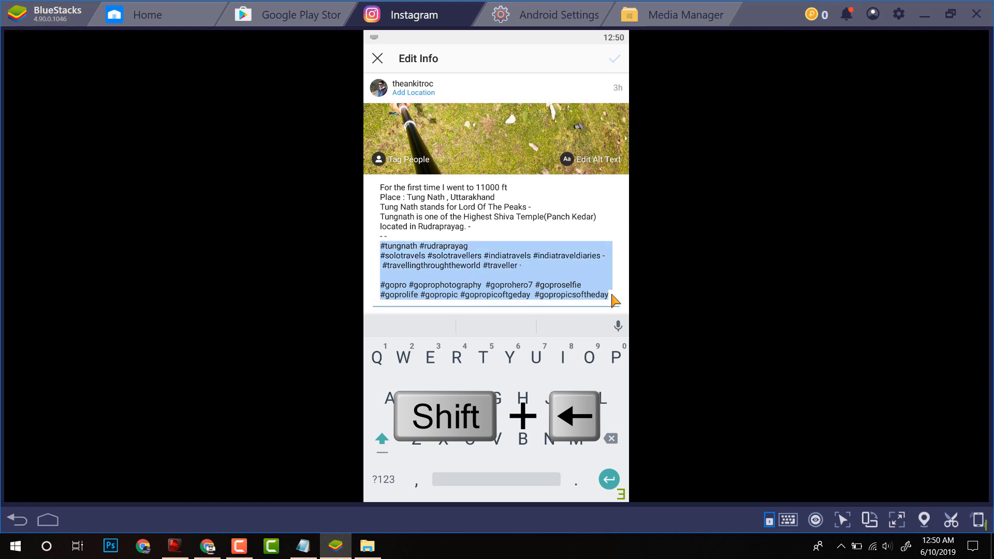
{"action": "left_click", "coordinate": [378, 58]}
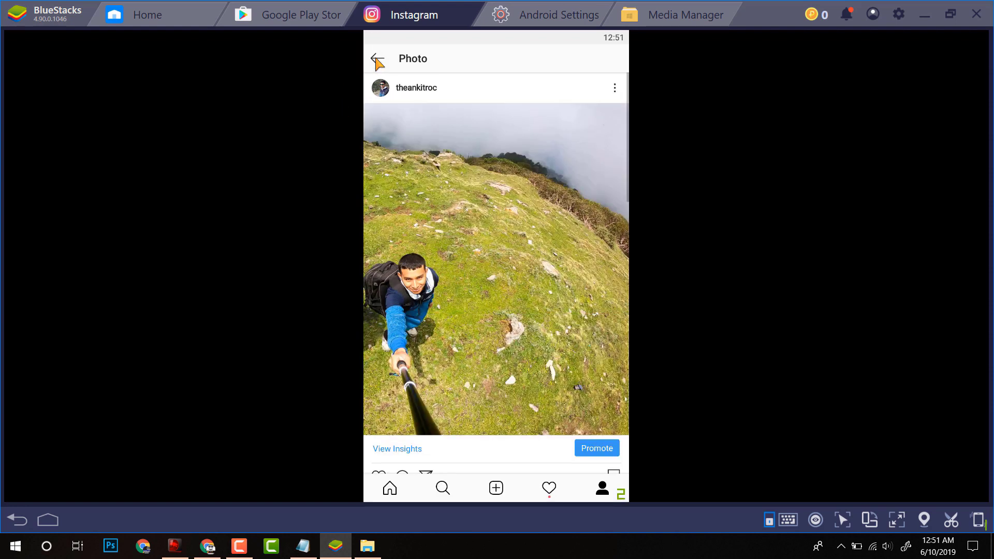
Leave the photo post, start a new post from the saved video draft, and proceed to its details.
{"action": "left_click", "coordinate": [377, 59]}
{"action": "left_click", "coordinate": [497, 496]}
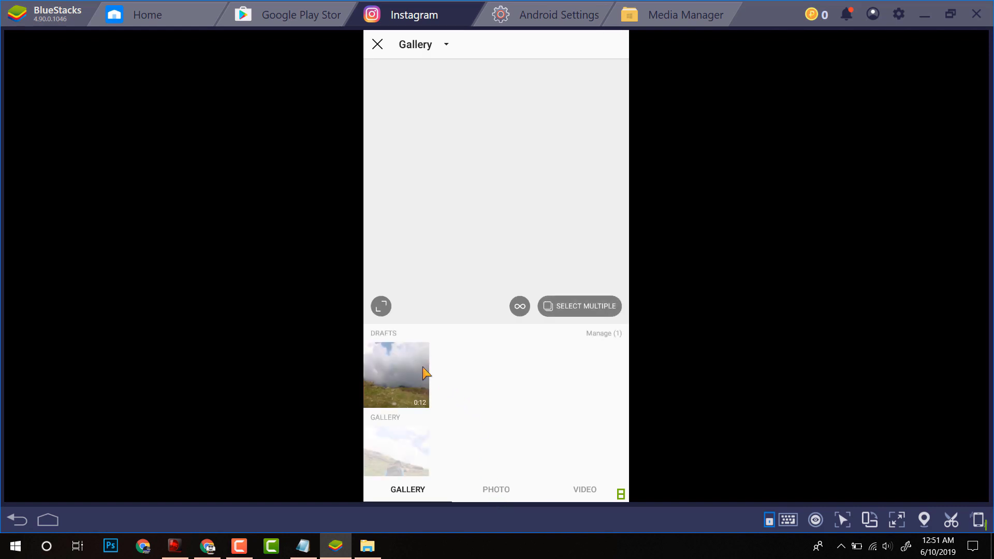
{"action": "left_click", "coordinate": [614, 45]}
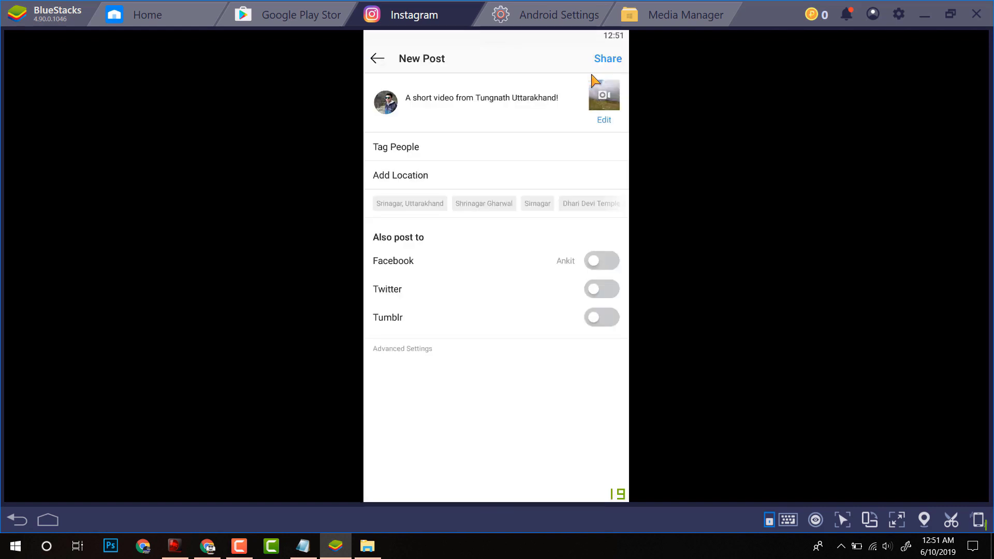
Paste the copied hashtags, #tungnath through #gopropicsoftheday, below the caption sentence and share the video post.
{"action": "left_click", "coordinate": [469, 118]}
{"action": "type", "text": "#tungnath #rudraprayag #solotravels #solotravellers #indiatravels #indiatraveldiaries .  #travellingthroughtheworld #traveller .  #gopro #goprophotography  #goprohero7 #goproselfie #goprolife #gopropic #gopropicoftgeday  #gopropicsoftheday"}
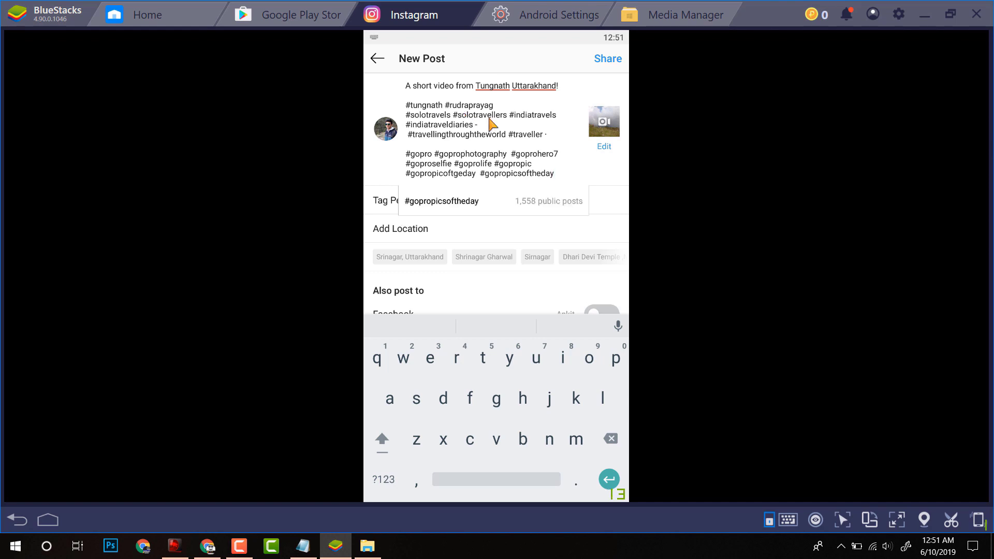
{"action": "left_click", "coordinate": [606, 62]}
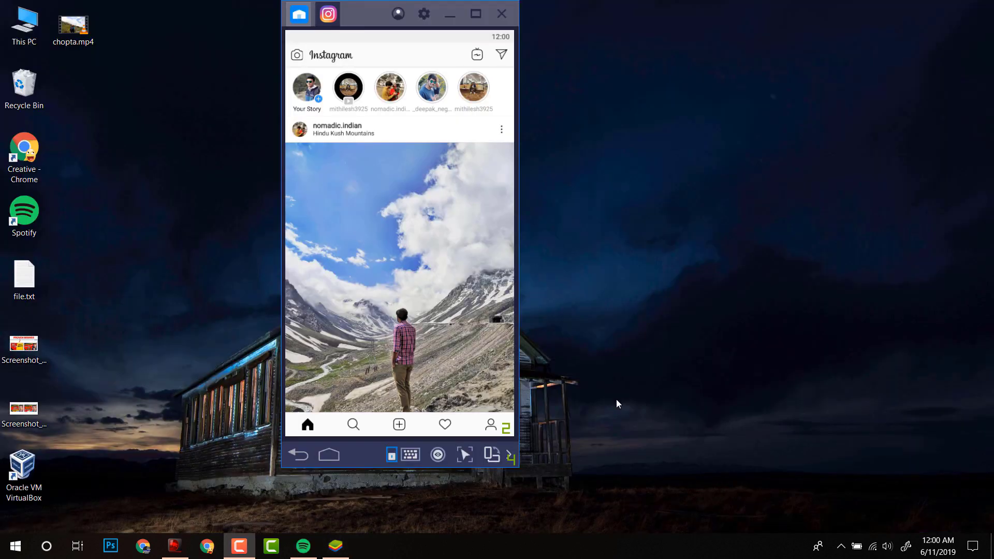
Start another new post from the Instagram home feed.
{"action": "left_click", "coordinate": [399, 425]}
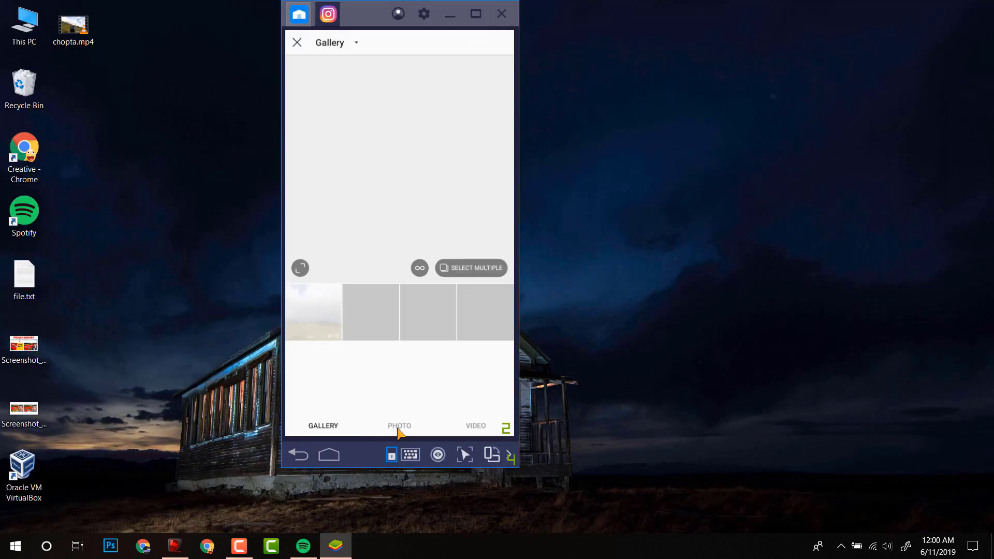